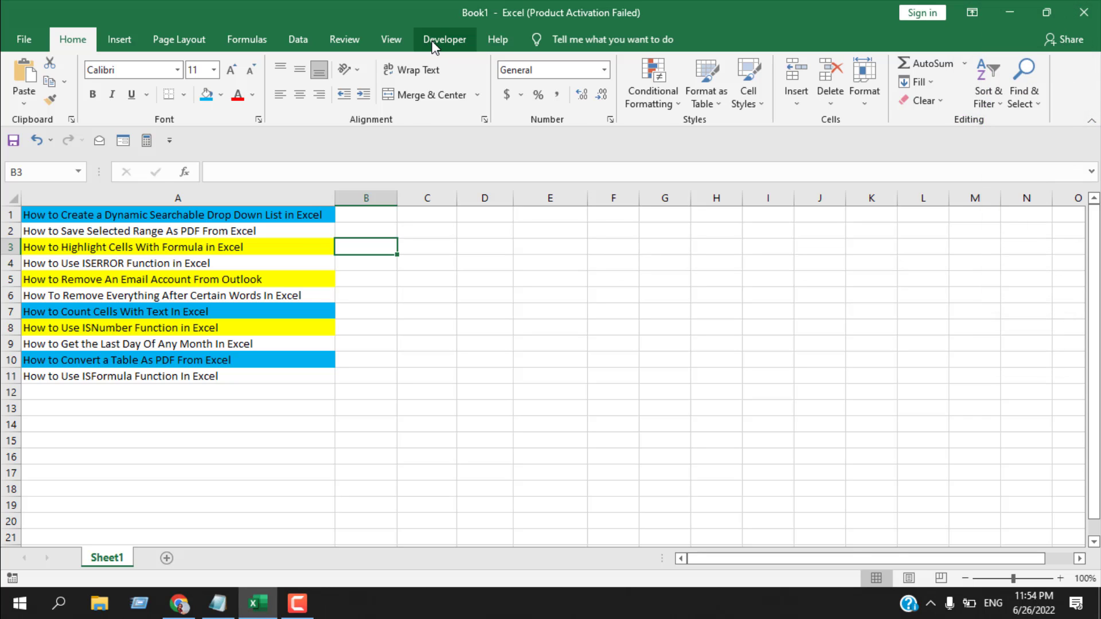
# - Insert a new VBA module and paste in the Hidebycolor macro testing colour index 6
pyautogui.click(434, 47)
pyautogui.click(36, 89)
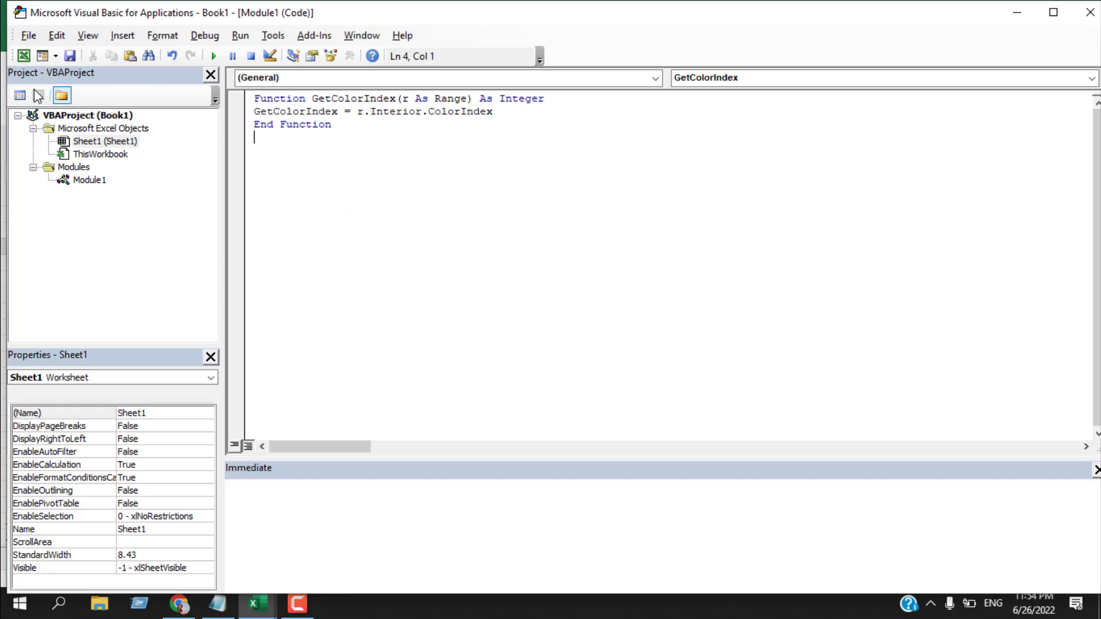
pyautogui.click(138, 36)
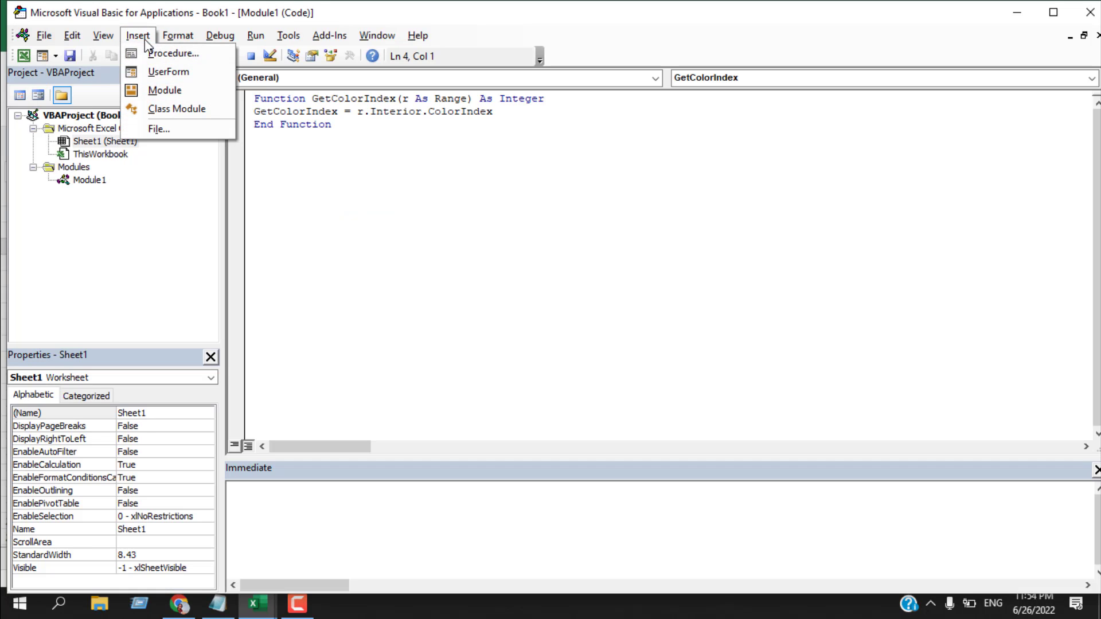
pyautogui.click(164, 91)
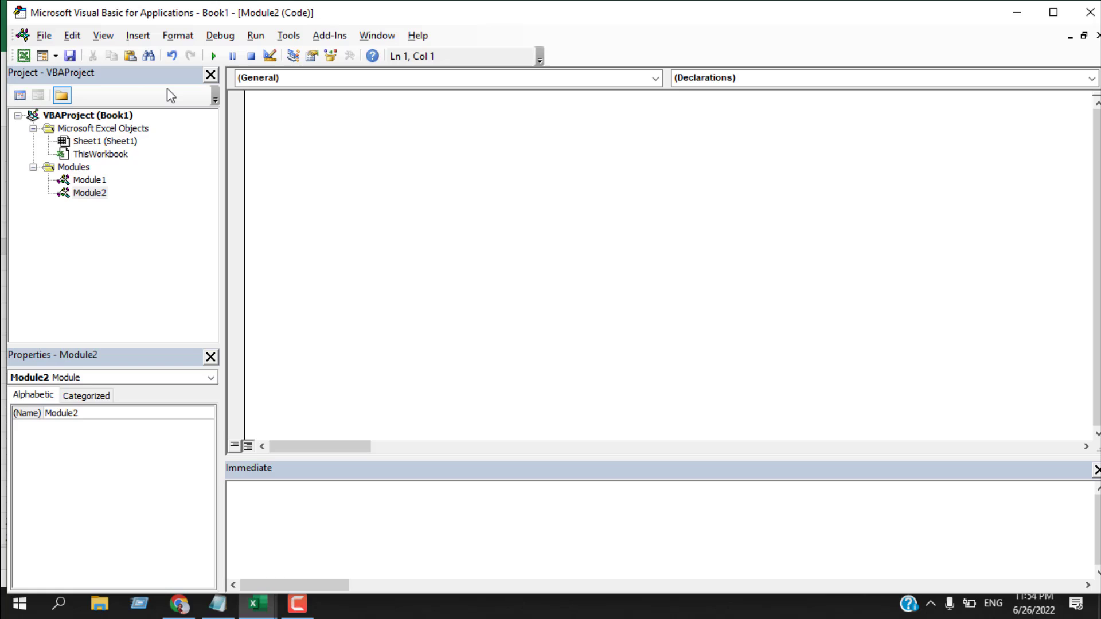
pyautogui.hotkey('ctrl', 'v')
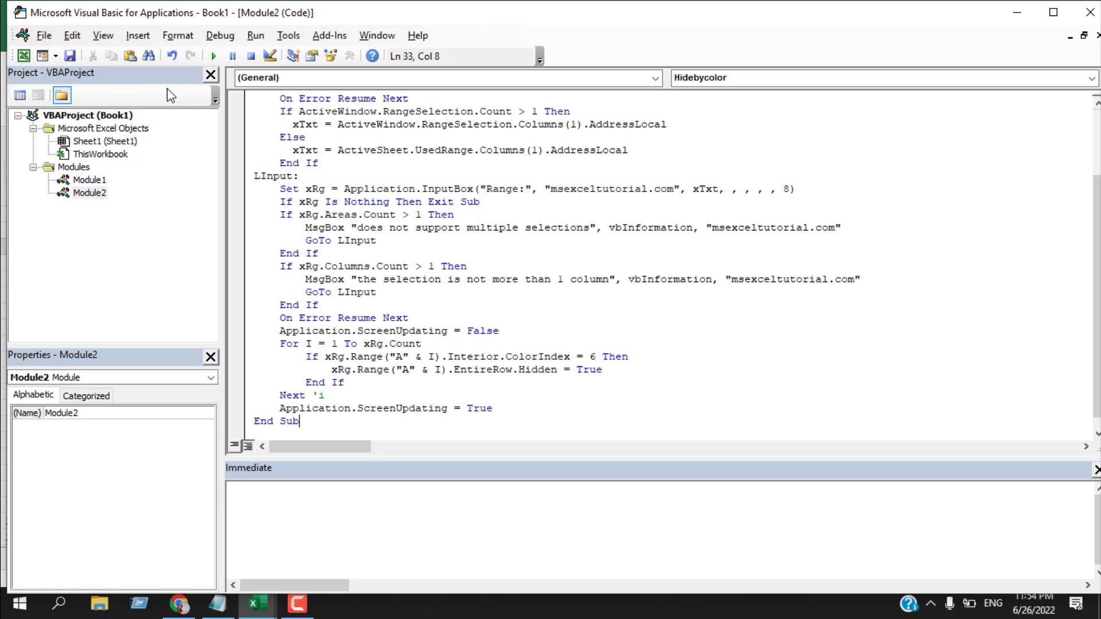
pyautogui.scroll(1, 348, 269)
pyautogui.scroll(2, 348, 269)
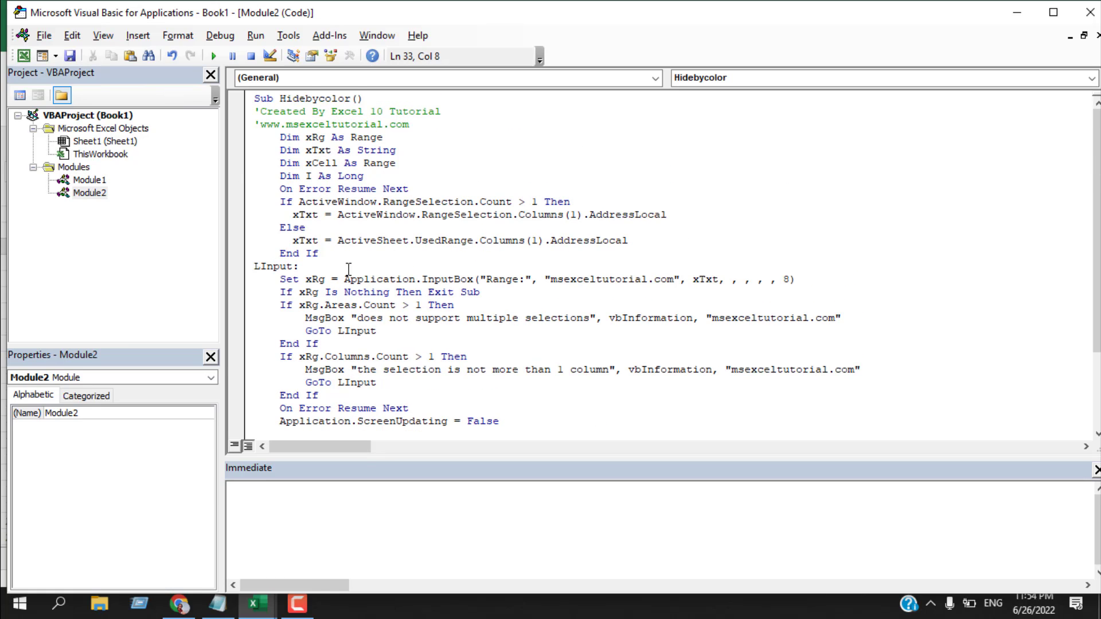
pyautogui.scroll(-3, 349, 269)
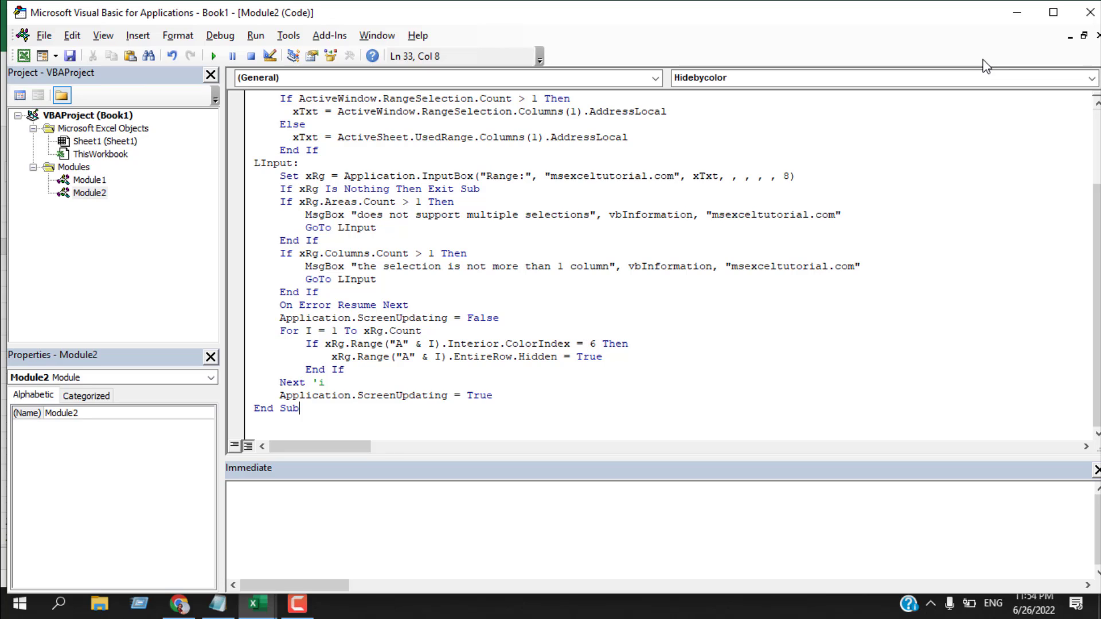
# - Enter =GetColorIndex(A3) in C2 so it returns 6 for the yellow cell
pyautogui.click(1082, 17)
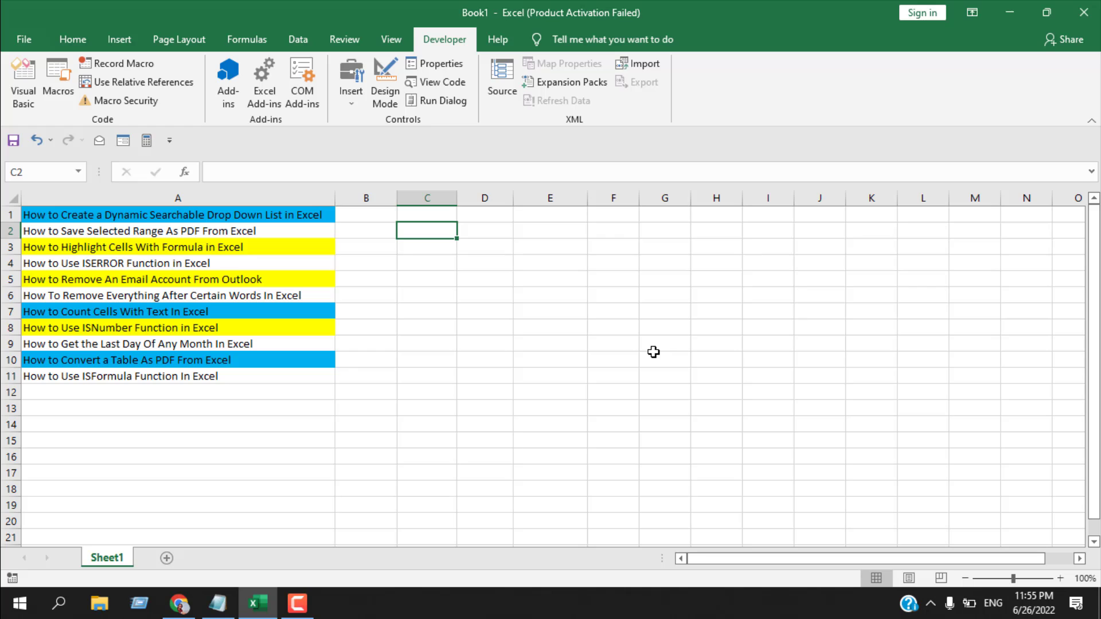
pyautogui.write('=')
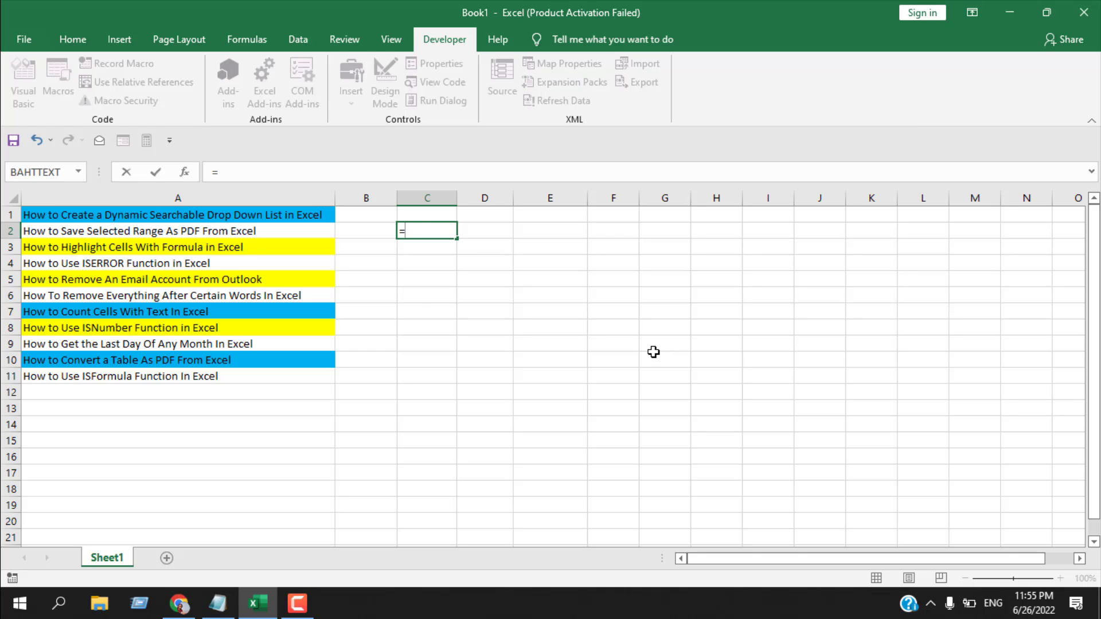
pyautogui.write('get')
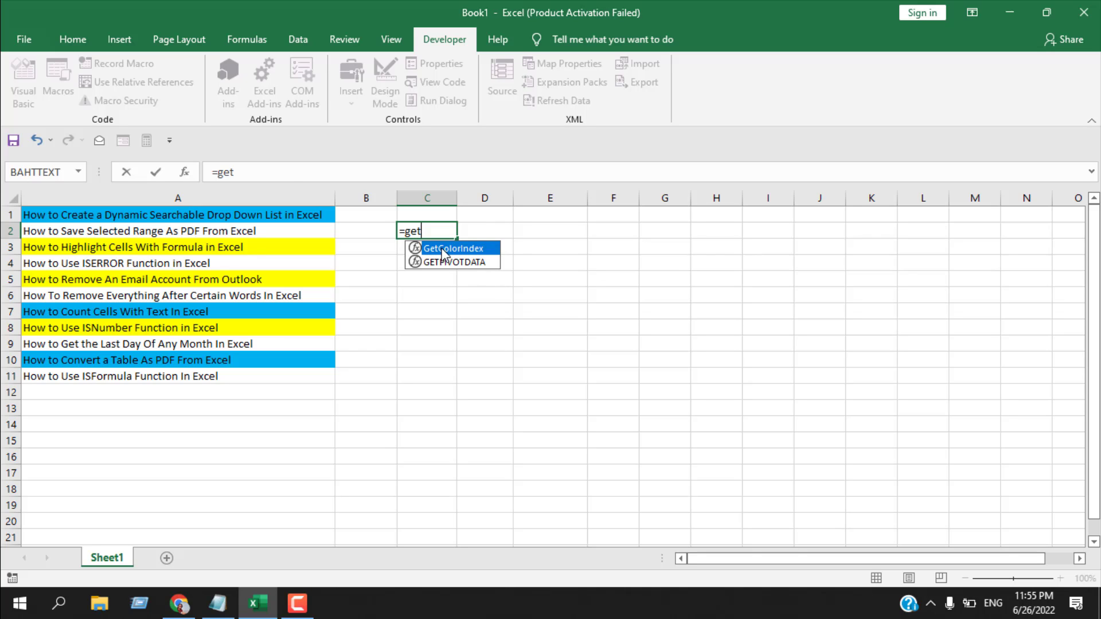
pyautogui.doubleClick(443, 250)
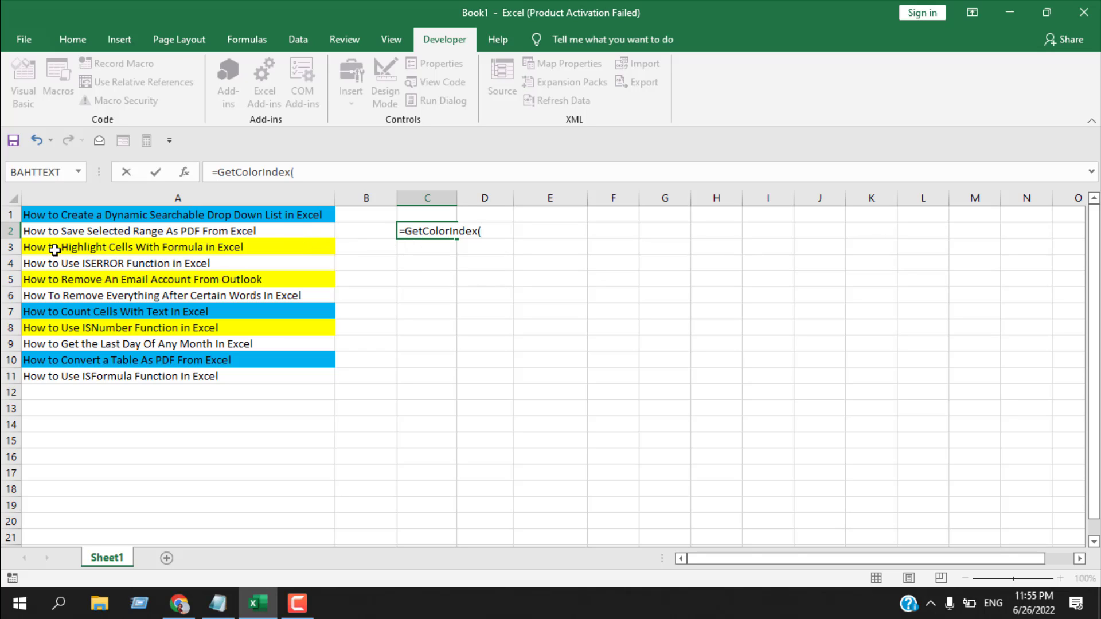
pyautogui.click(284, 247)
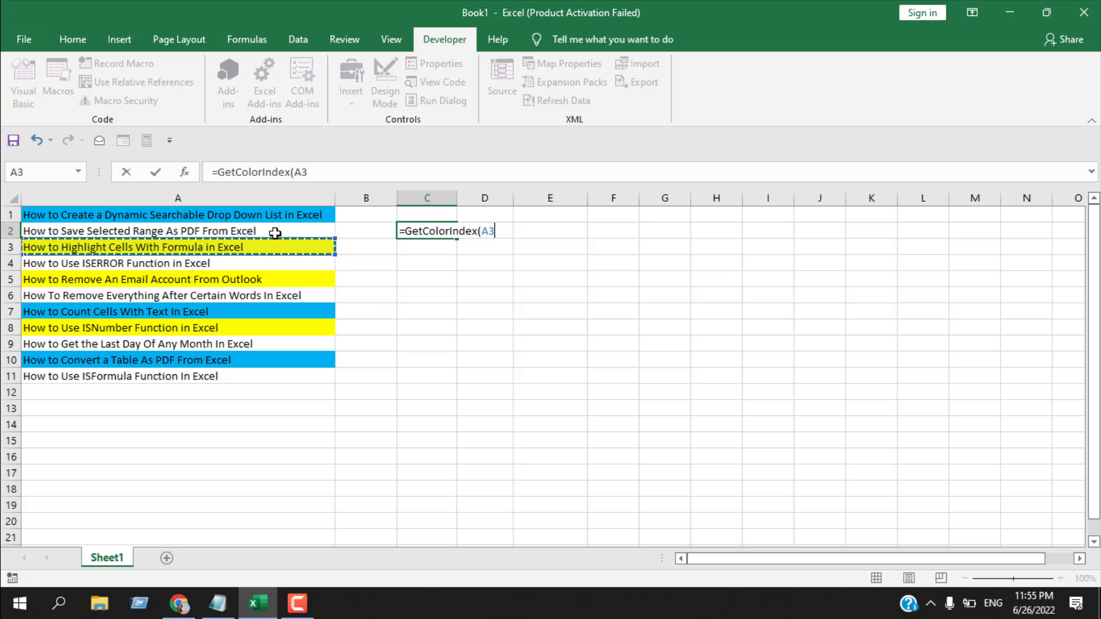
pyautogui.write(')')
pyautogui.press('Return')
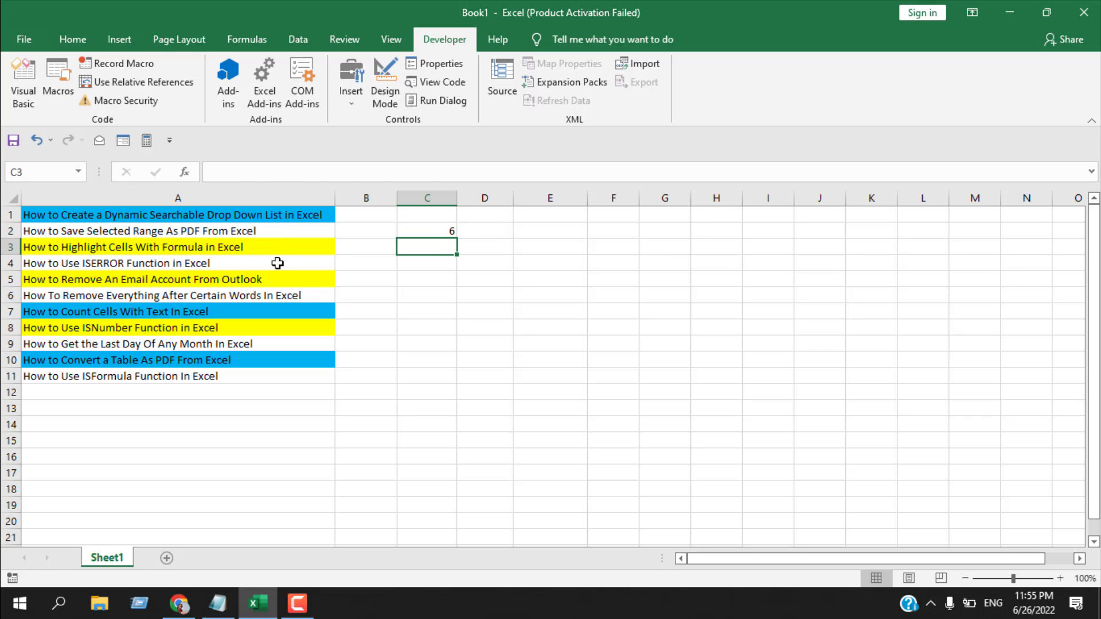
pyautogui.click(276, 247)
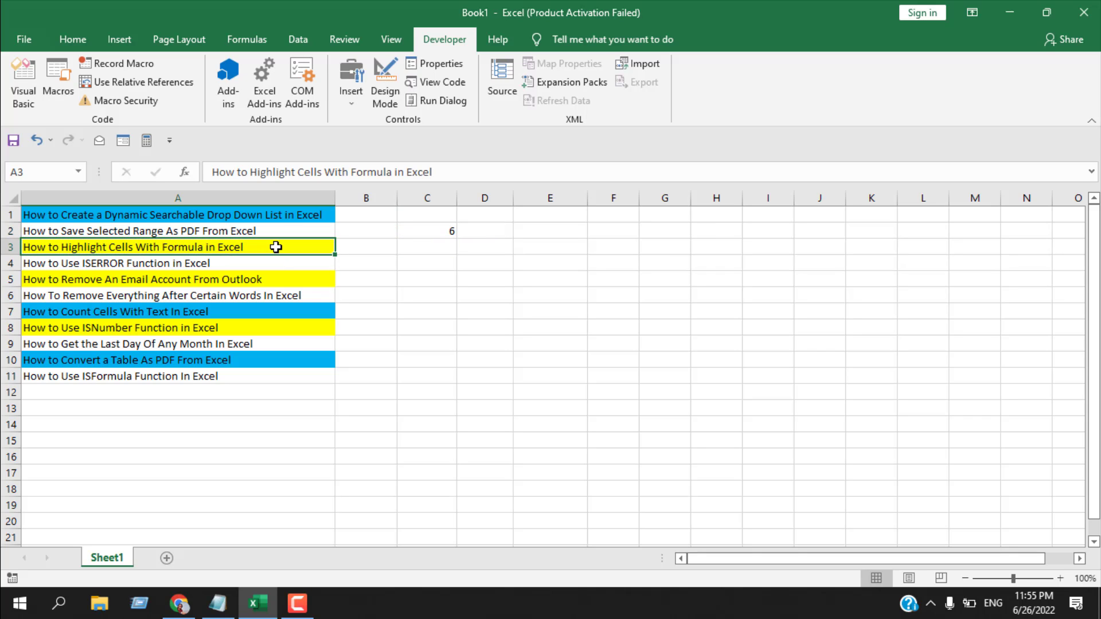
pyautogui.click(428, 229)
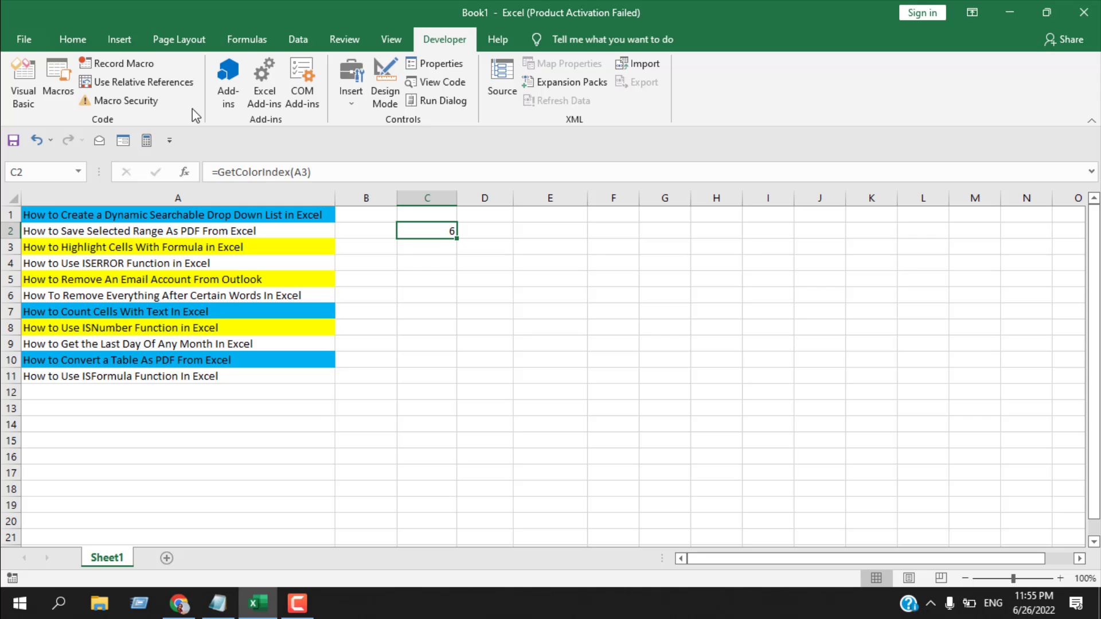
pyautogui.click(19, 90)
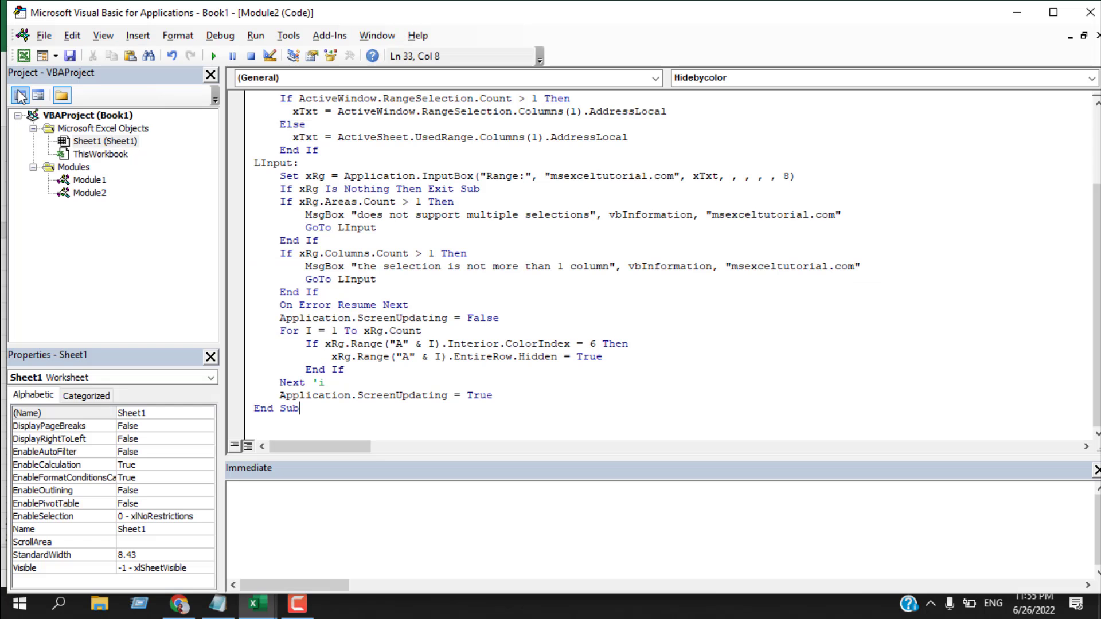
pyautogui.click(92, 194)
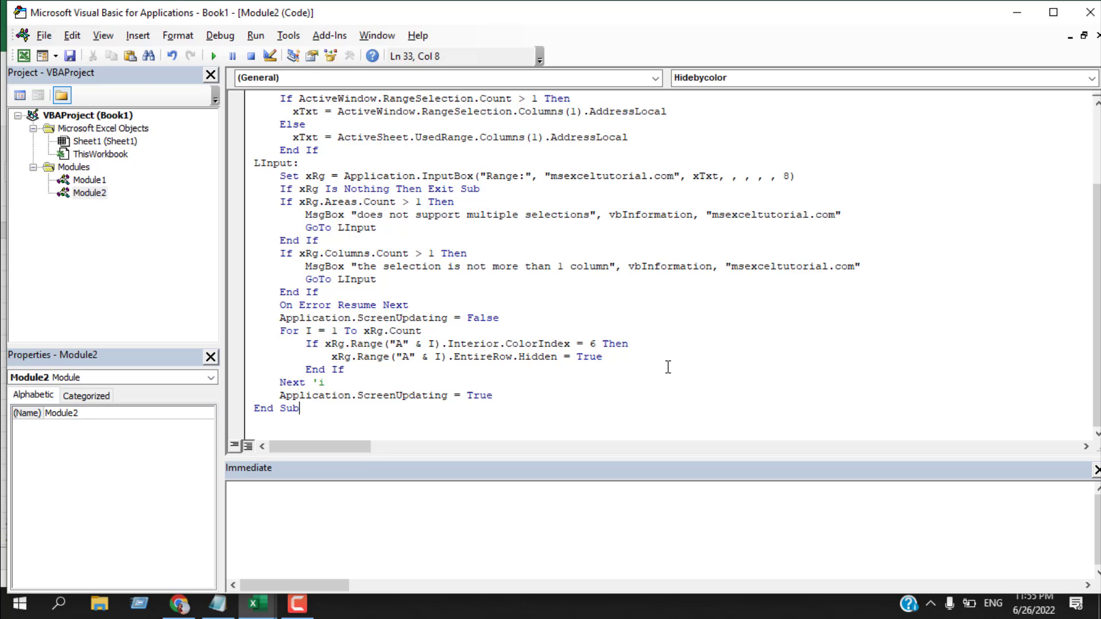
pyautogui.doubleClick(593, 344)
pyautogui.click(1089, 13)
pyautogui.click(430, 342)
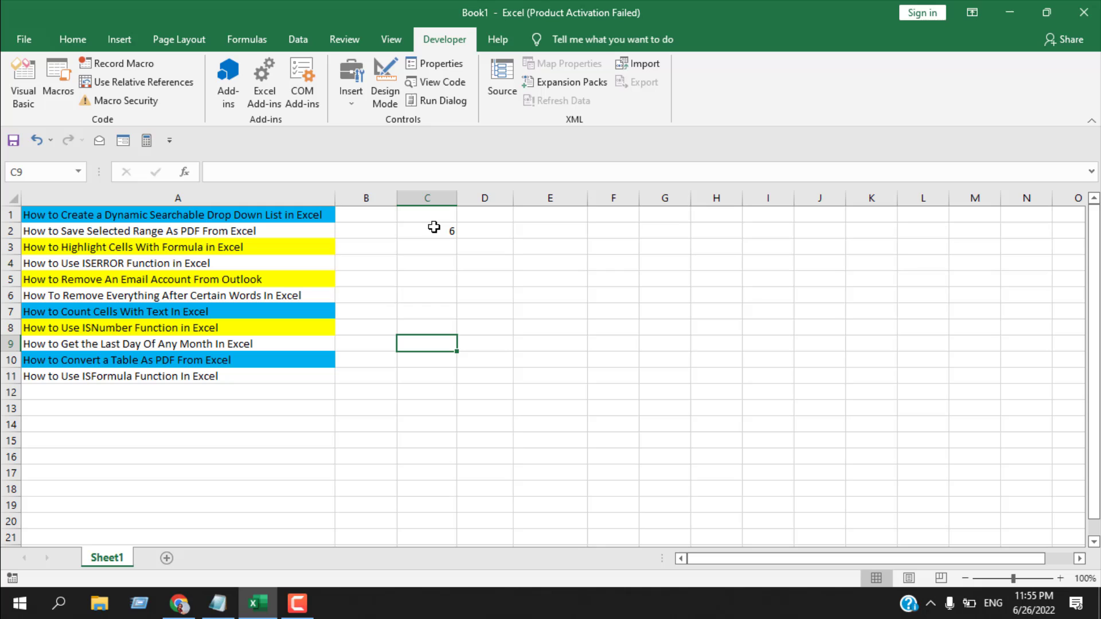
# - Run Hidebycolor on range A1:A11, hiding yellow rows 3, 5 and 8
pyautogui.click(59, 85)
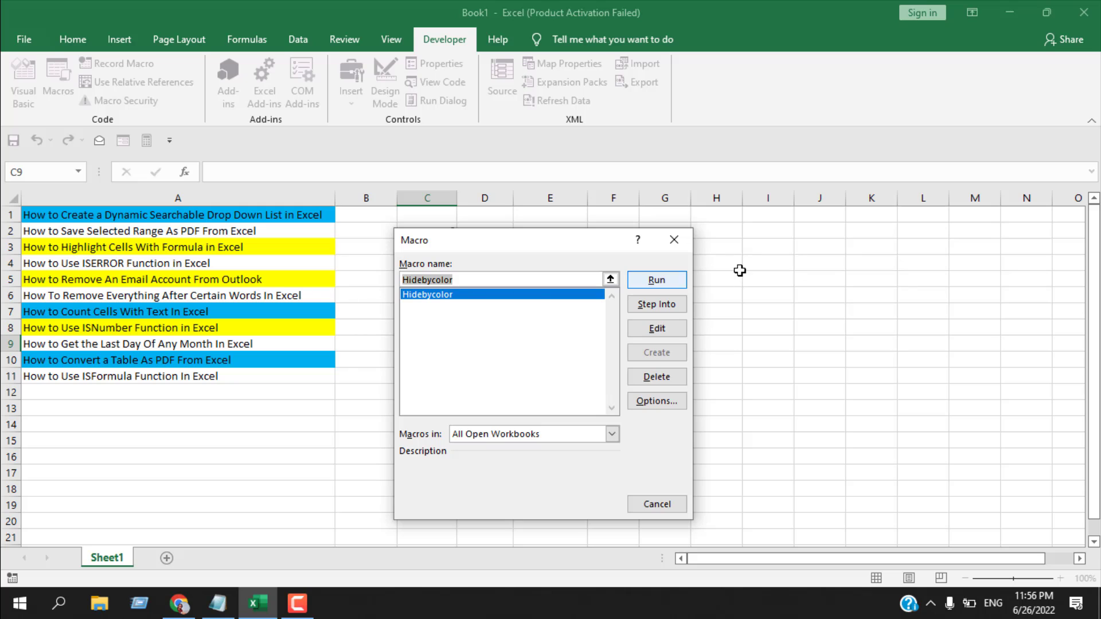
pyautogui.click(656, 280)
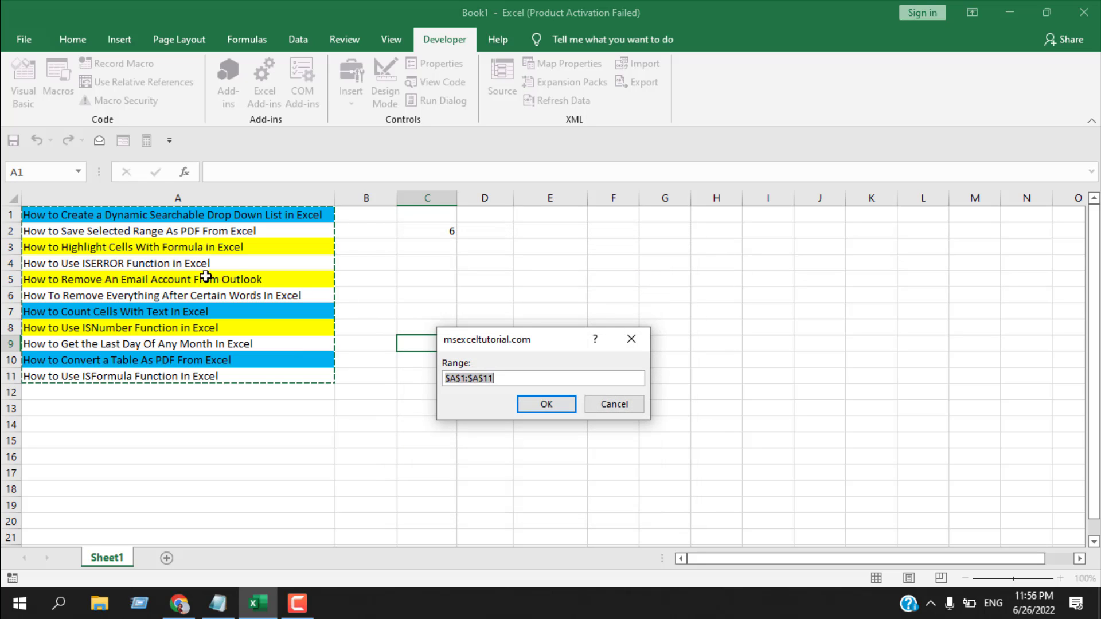
pyautogui.click(505, 379)
pyautogui.moveTo(23, 215); pyautogui.dragTo(105, 380)
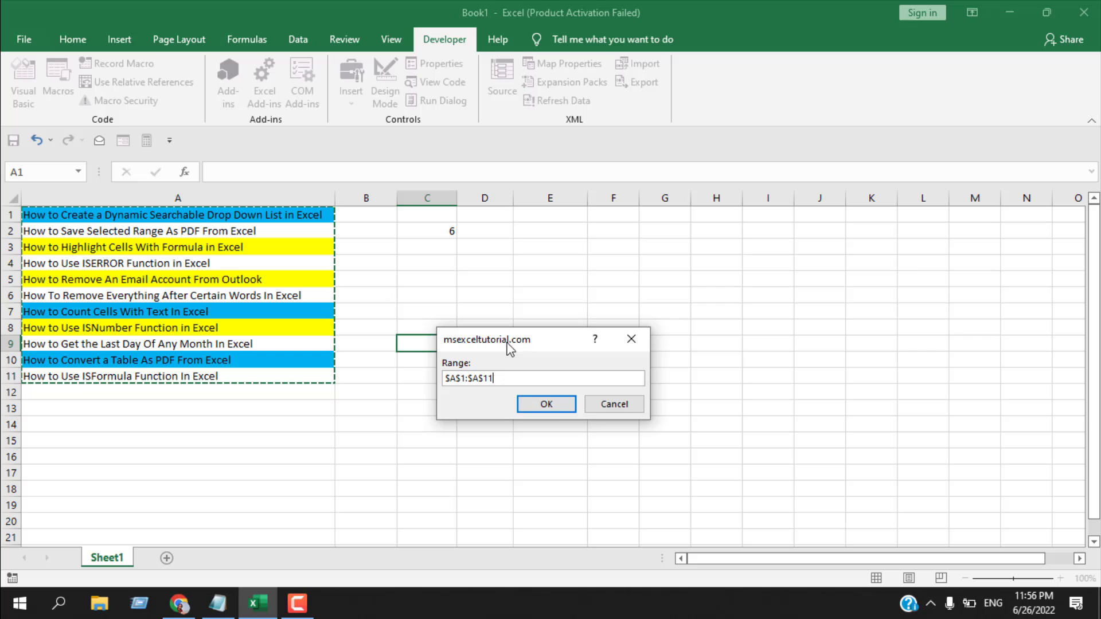
pyautogui.click(552, 407)
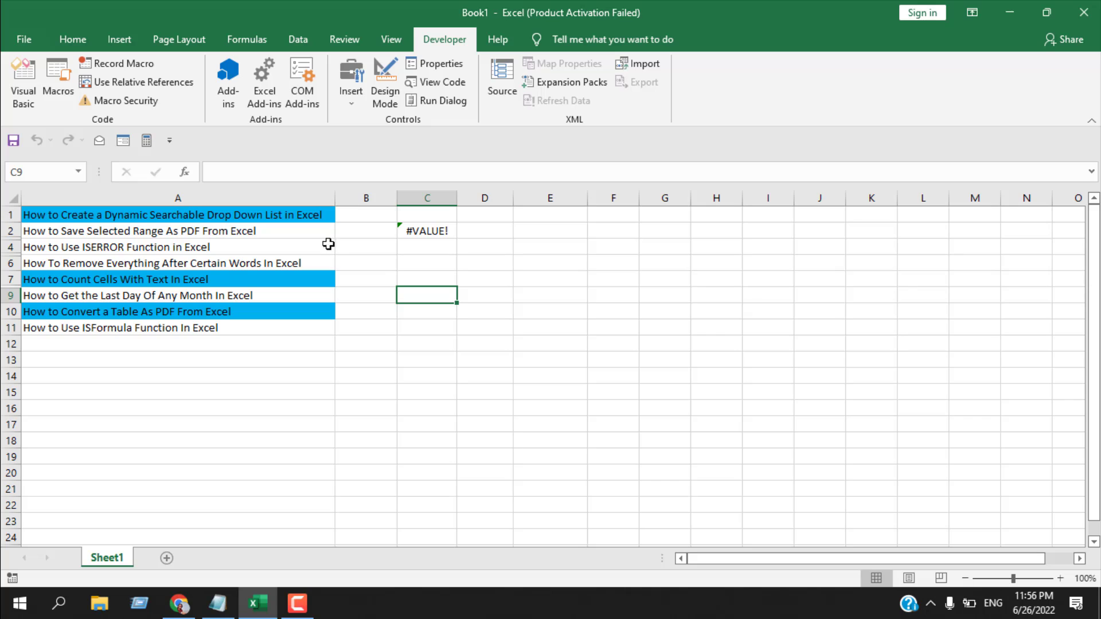
# - Enter =GetColorIndex(A1) in C2 to read blue index 33, then clear C2
pyautogui.click(422, 232)
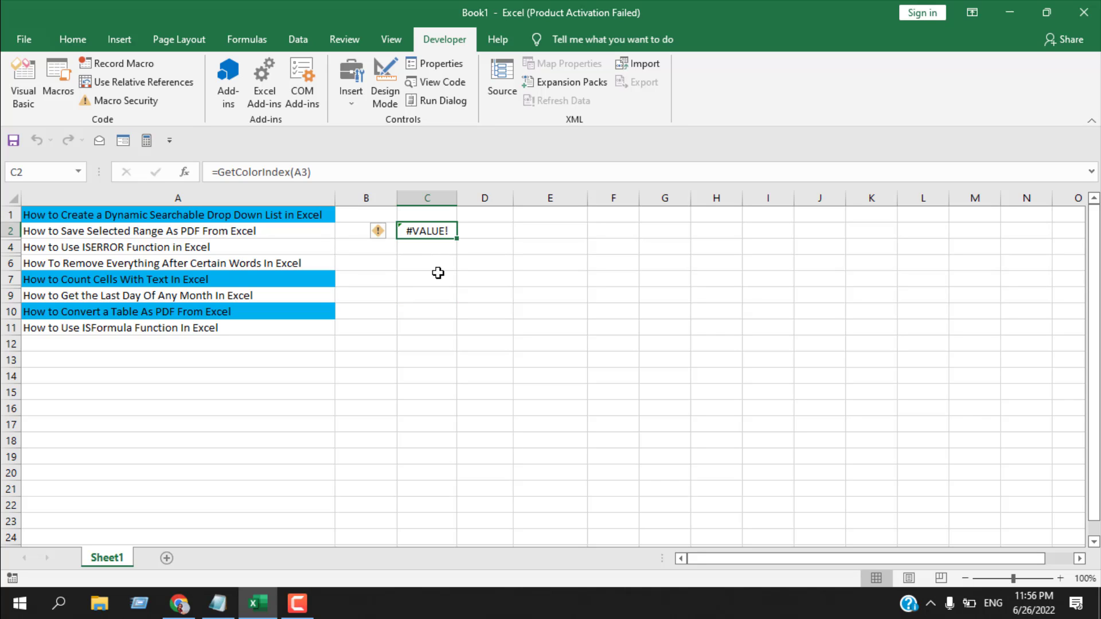
pyautogui.click(438, 274)
pyautogui.click(260, 218)
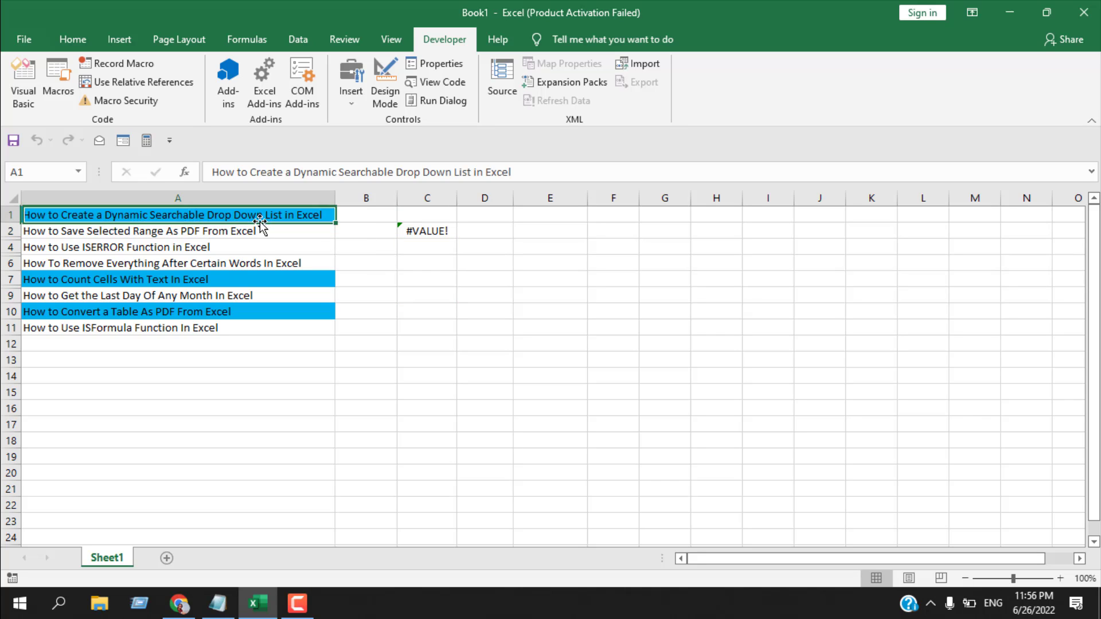
pyautogui.click(294, 277)
pyautogui.click(427, 231)
pyautogui.write('=')
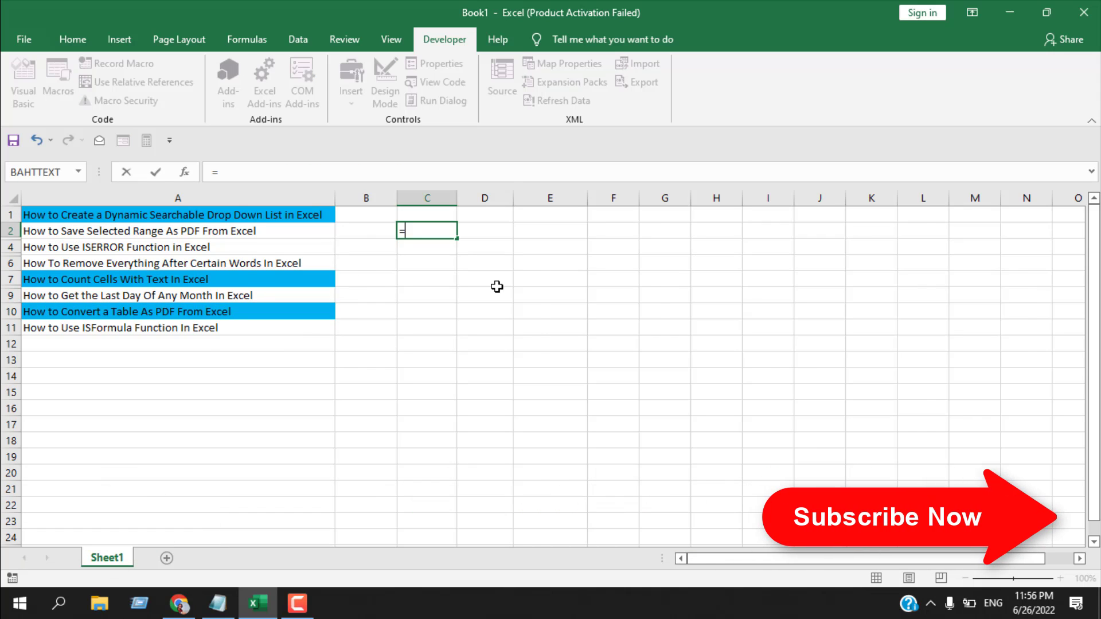
pyautogui.write('get')
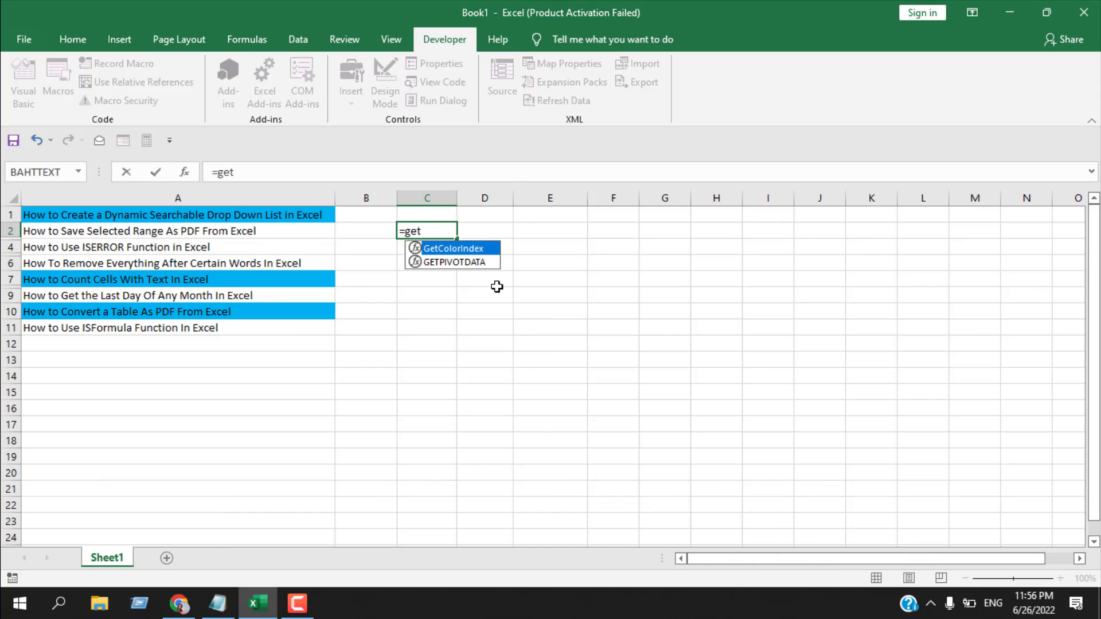
pyautogui.doubleClick(476, 249)
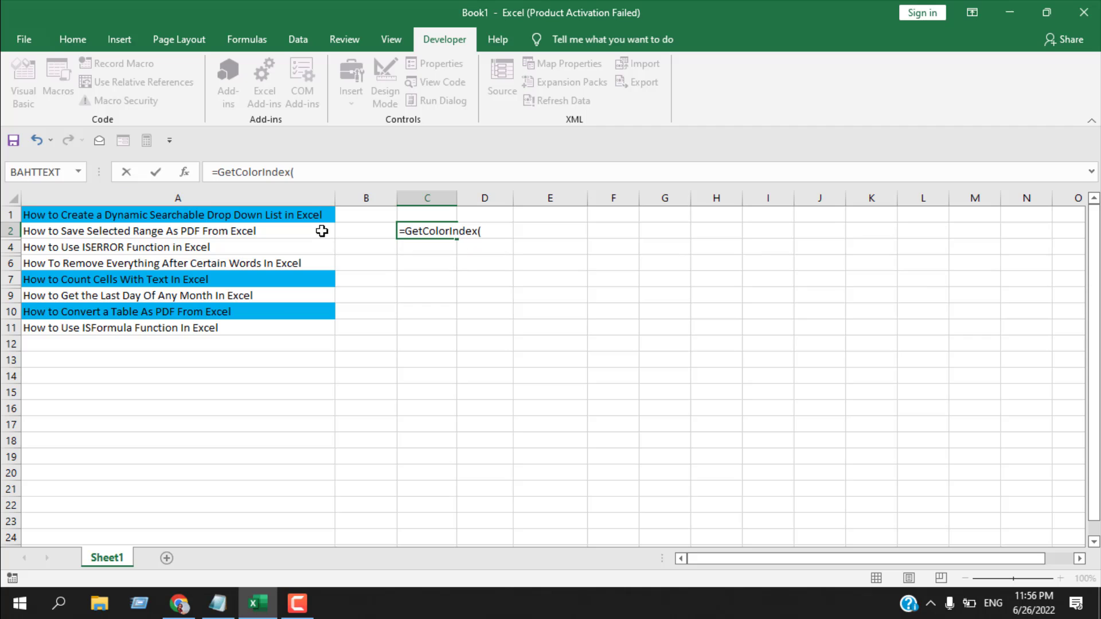
pyautogui.click(316, 215)
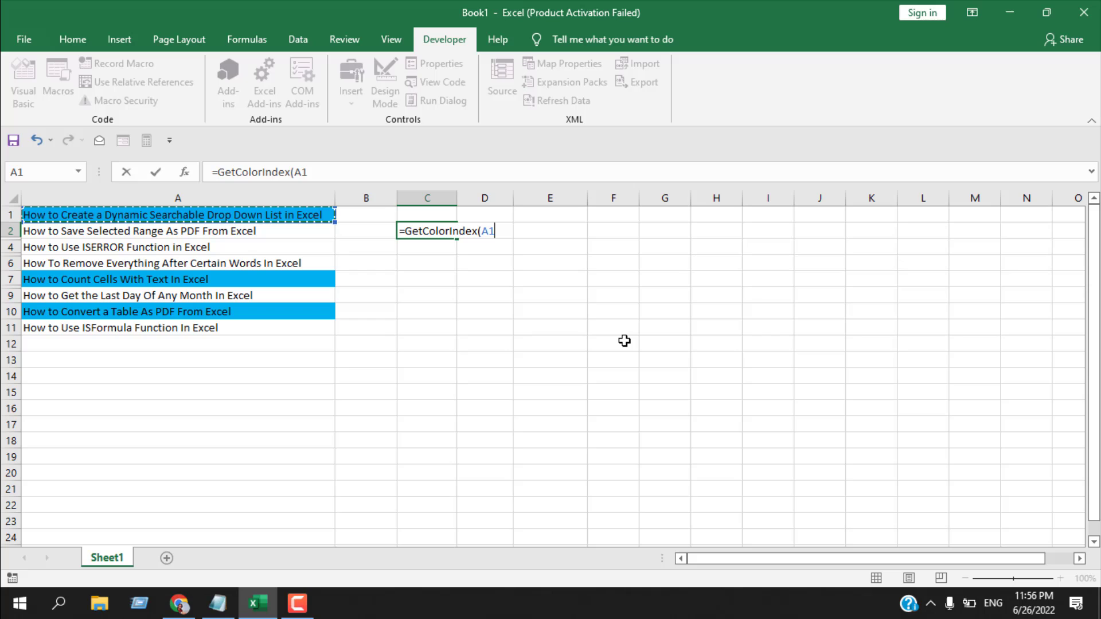
pyautogui.write(')')
pyautogui.press('Return')
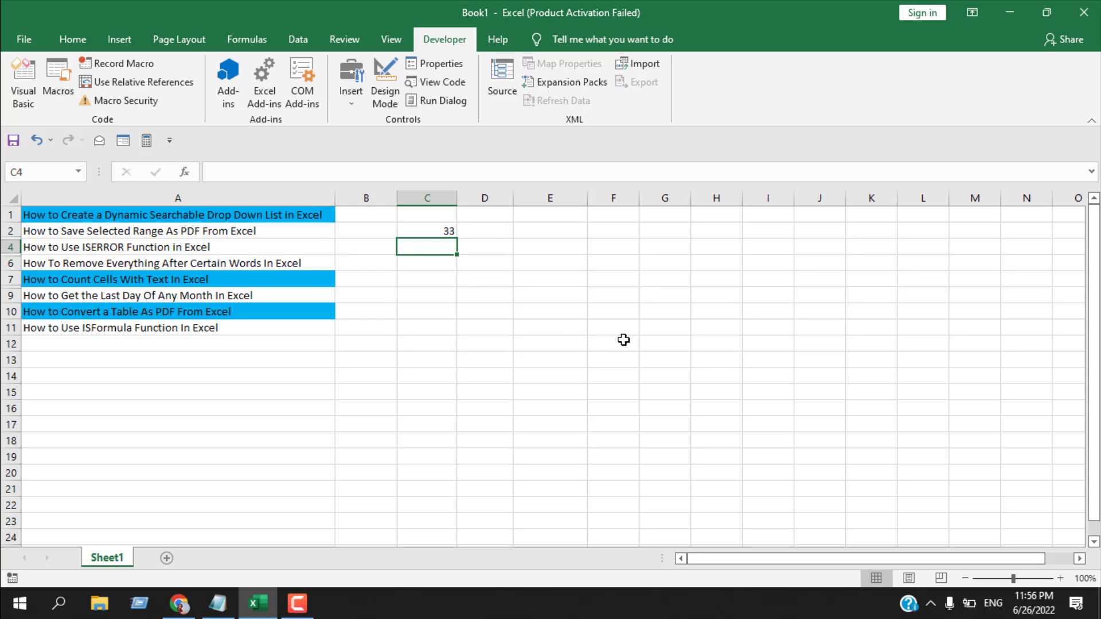
pyautogui.click(446, 228)
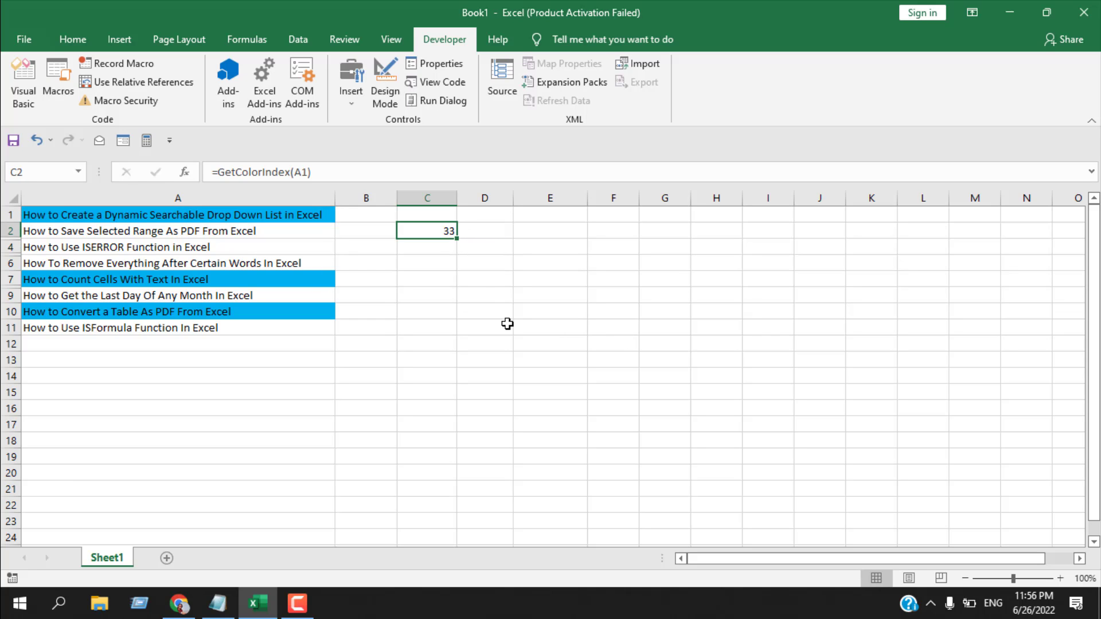
pyautogui.press('Delete')
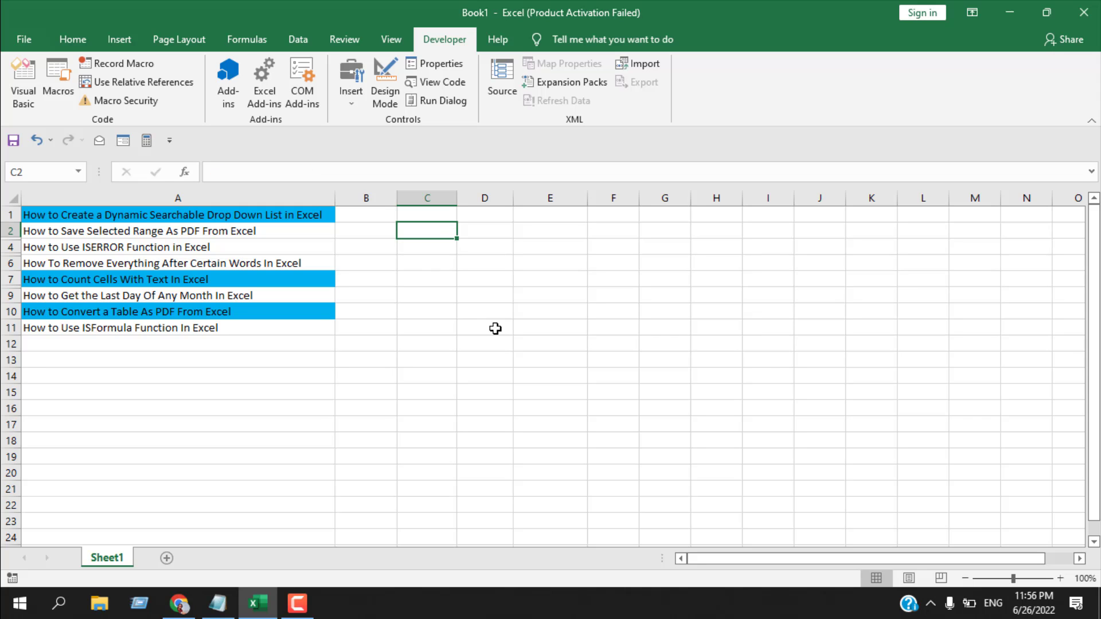
# - Change the Hidebycolor ColorIndex test from 6 to 33 and return to Excel's macro list
pyautogui.click(32, 92)
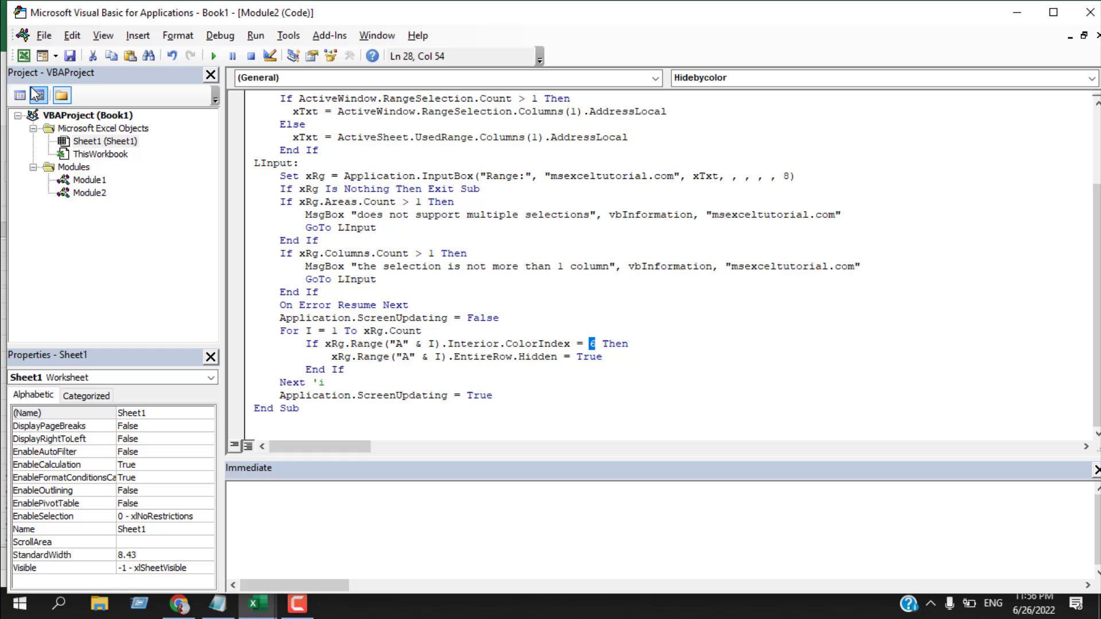
pyautogui.scroll(3, 429, 326)
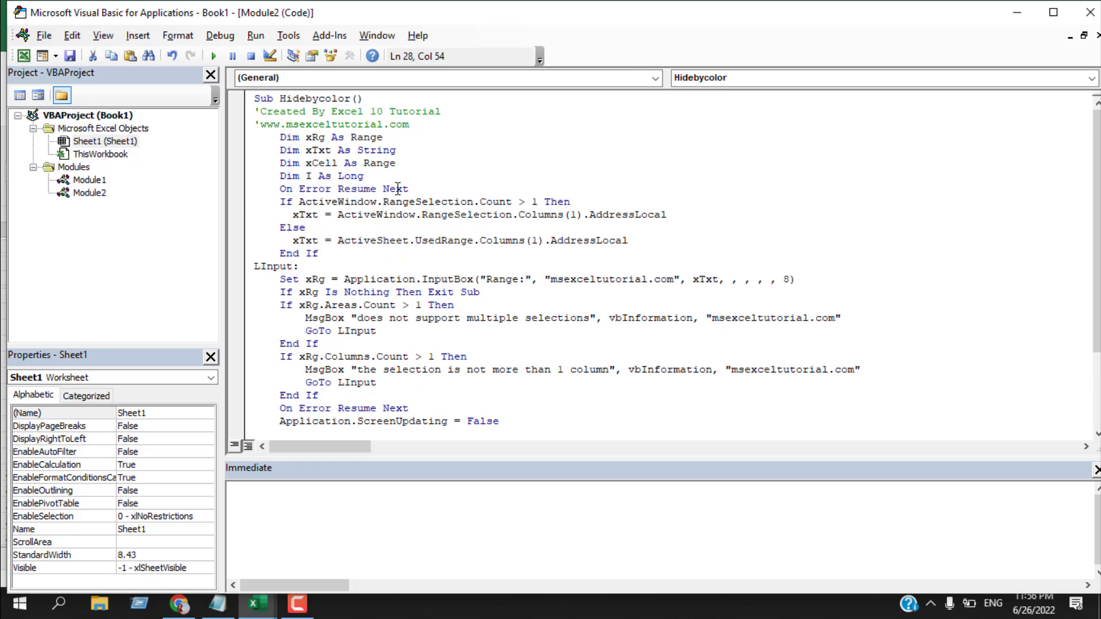
pyautogui.scroll(-3, 397, 192)
pyautogui.moveTo(298, 344); pyautogui.dragTo(630, 347)
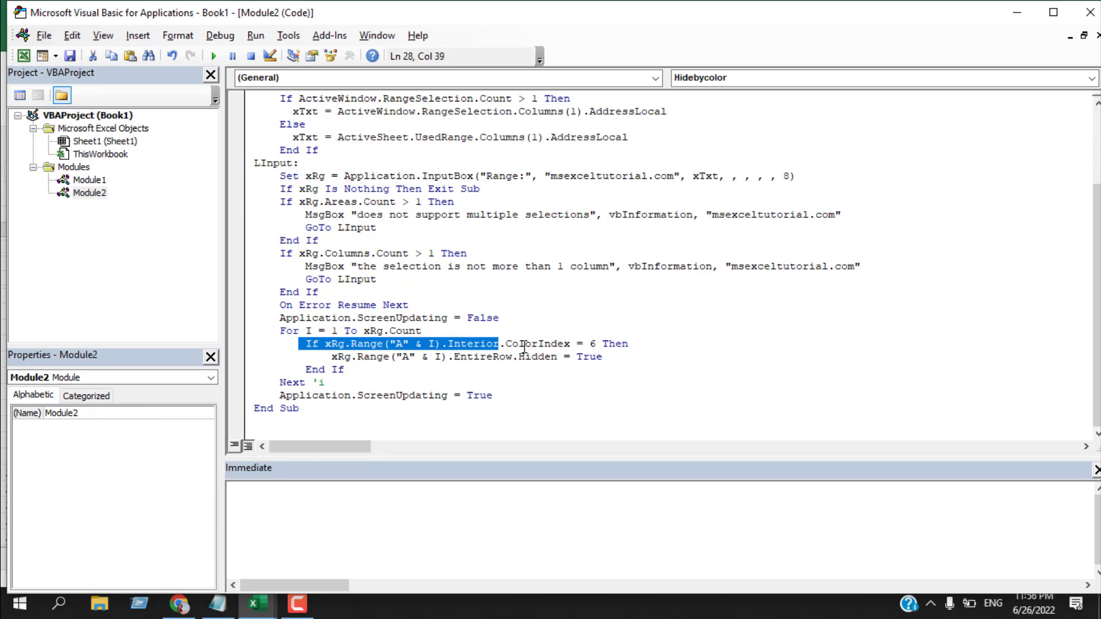
pyautogui.click(593, 345)
pyautogui.press('Delete')
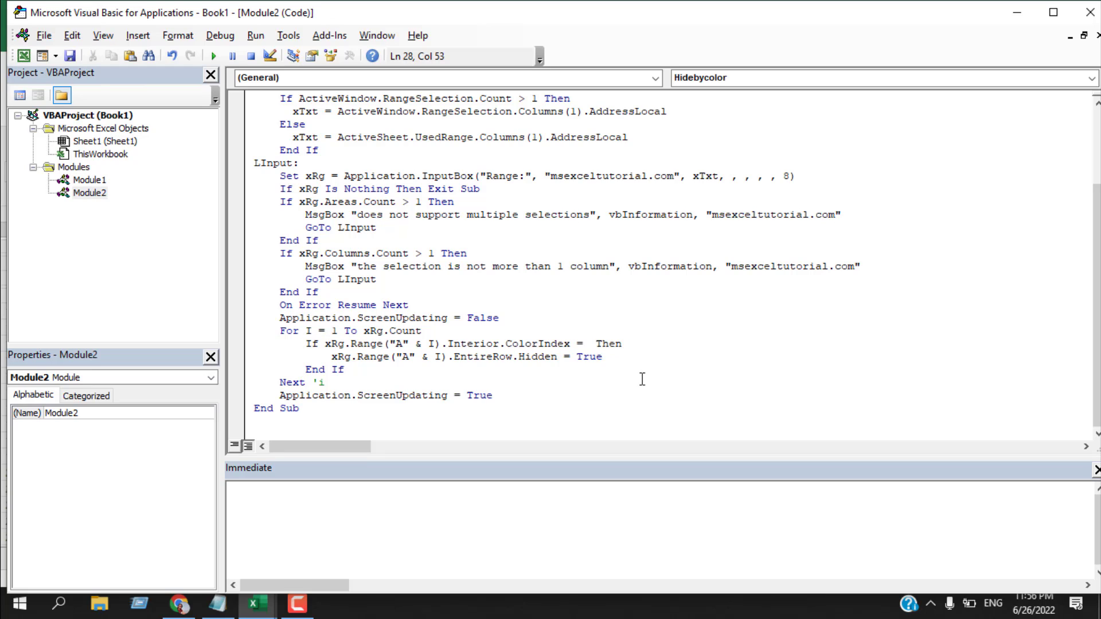
pyautogui.write('33')
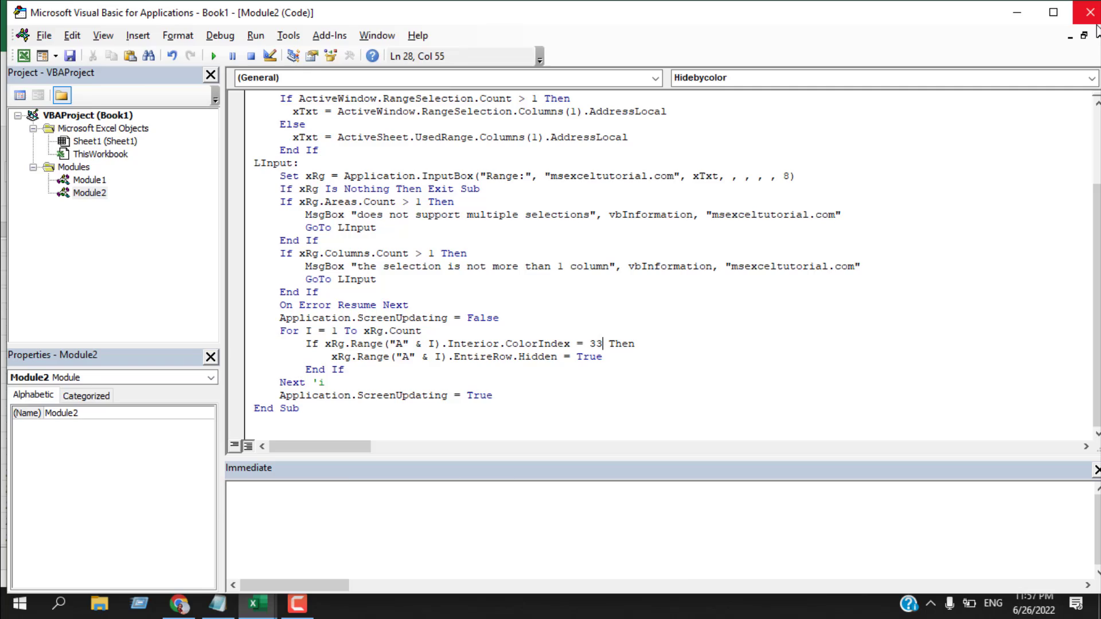
pyautogui.click(1092, 15)
pyautogui.click(54, 101)
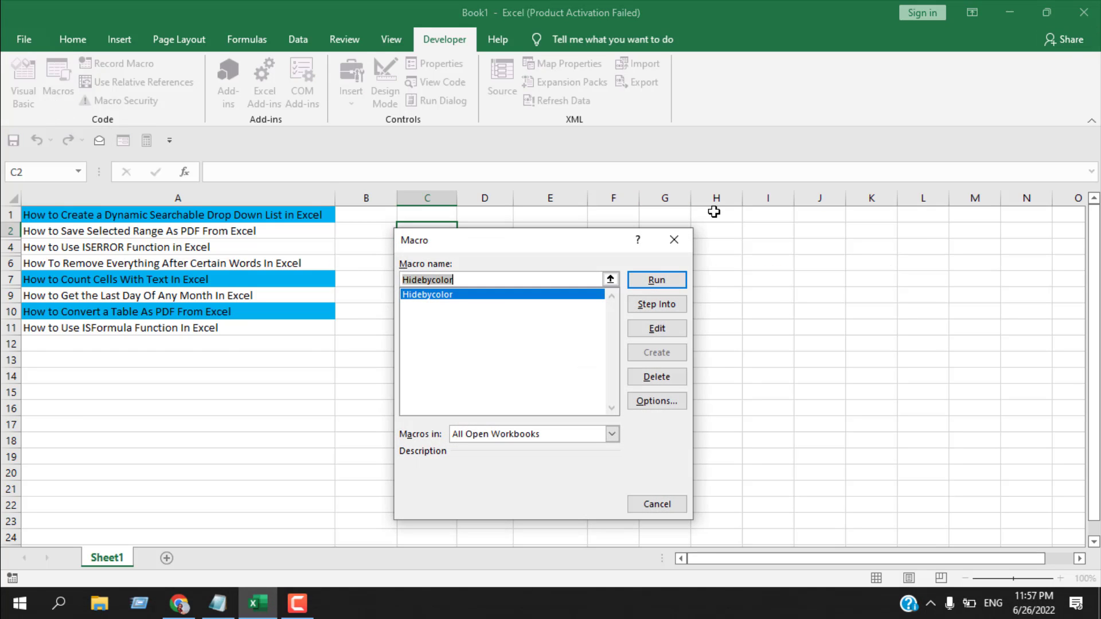
# - Run the updated Hidebycolor on A1:A11 to hide blue rows 1, 7 and 10
pyautogui.click(655, 281)
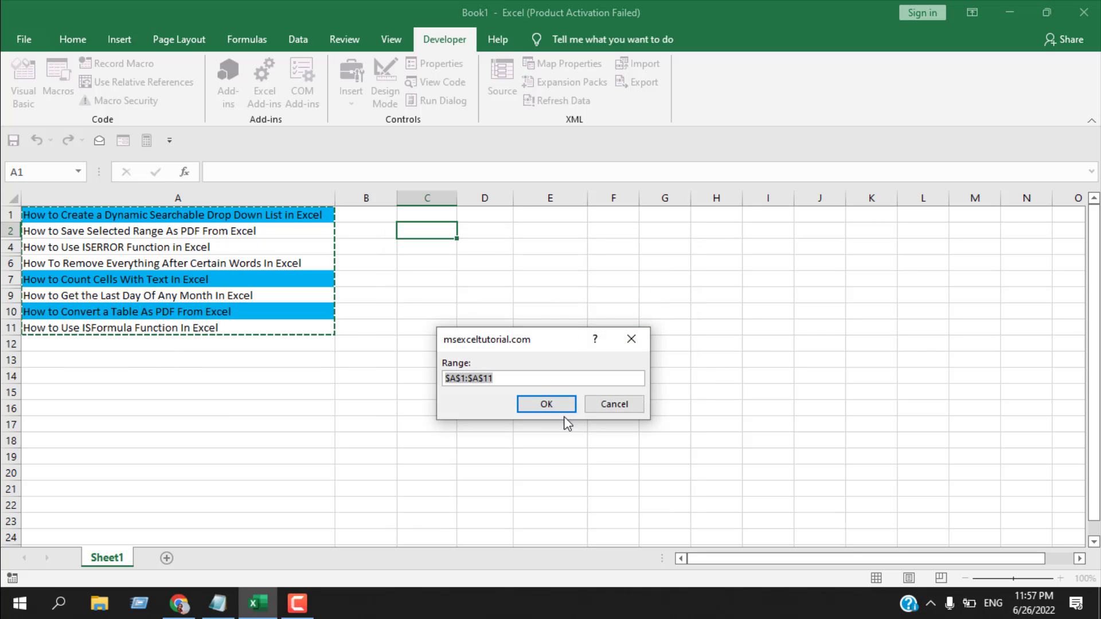
pyautogui.click(542, 405)
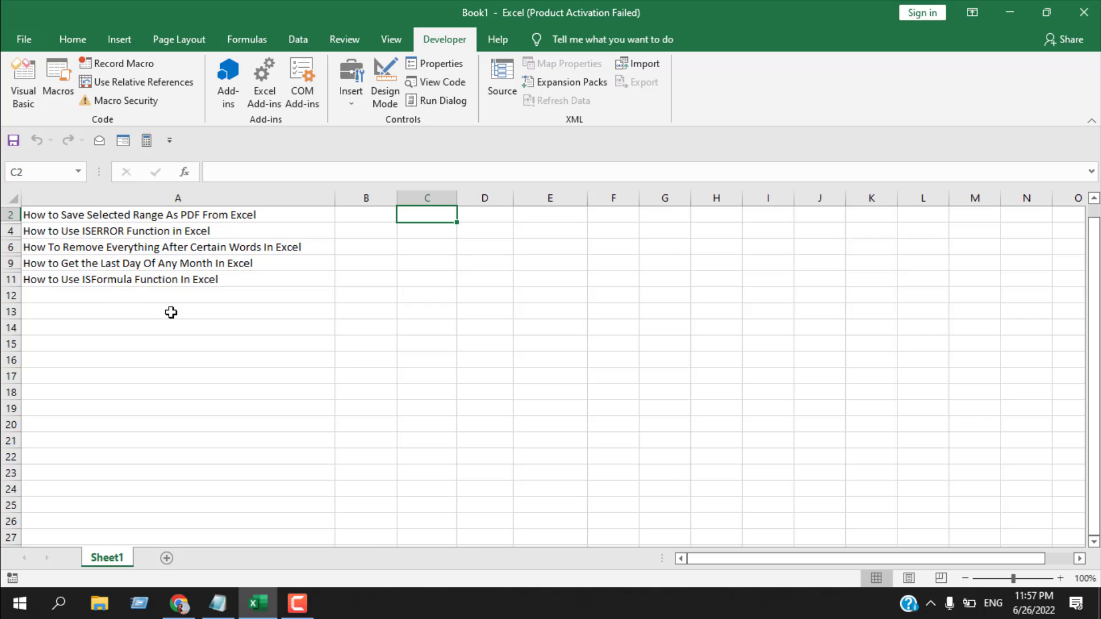